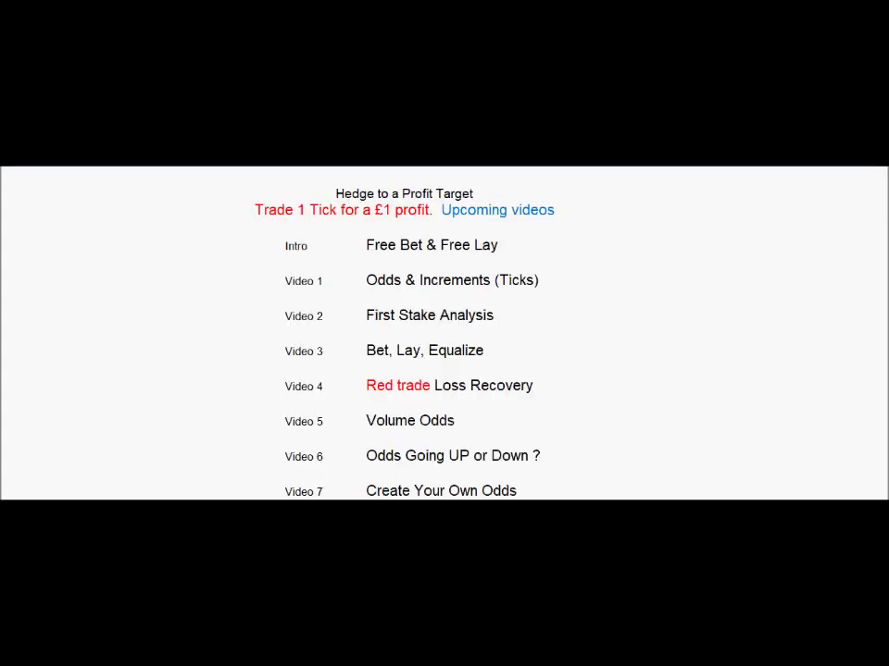
left_click_drag(240, 286, 243, 283)
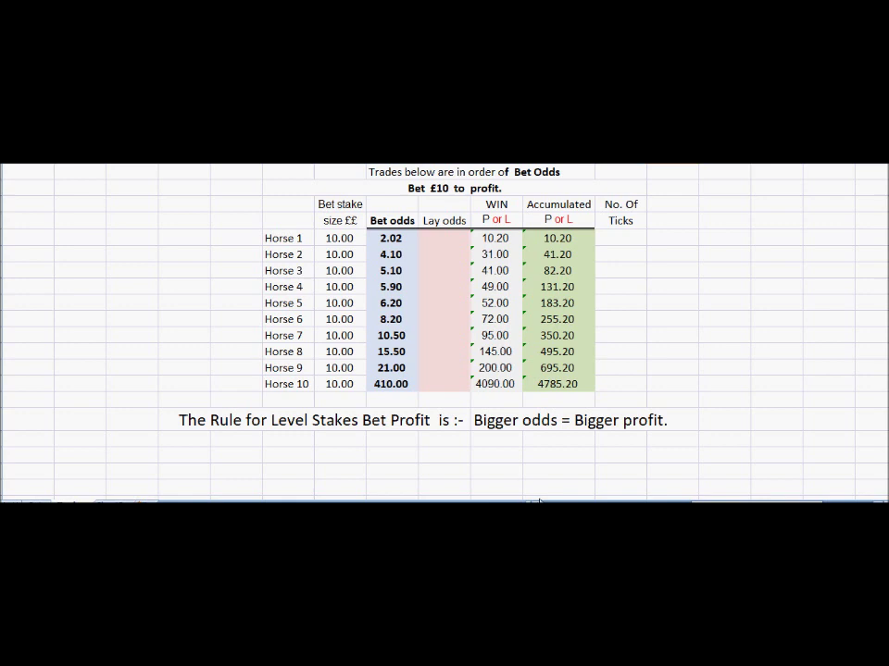
Examine the stakes and bet odds of the ten level-stakes horse bets and the bet profit rule beneath them
left_click_drag(337, 238, 333, 381)
left_click(391, 239)
left_click(392, 270)
left_click(391, 287)
left_click(391, 303)
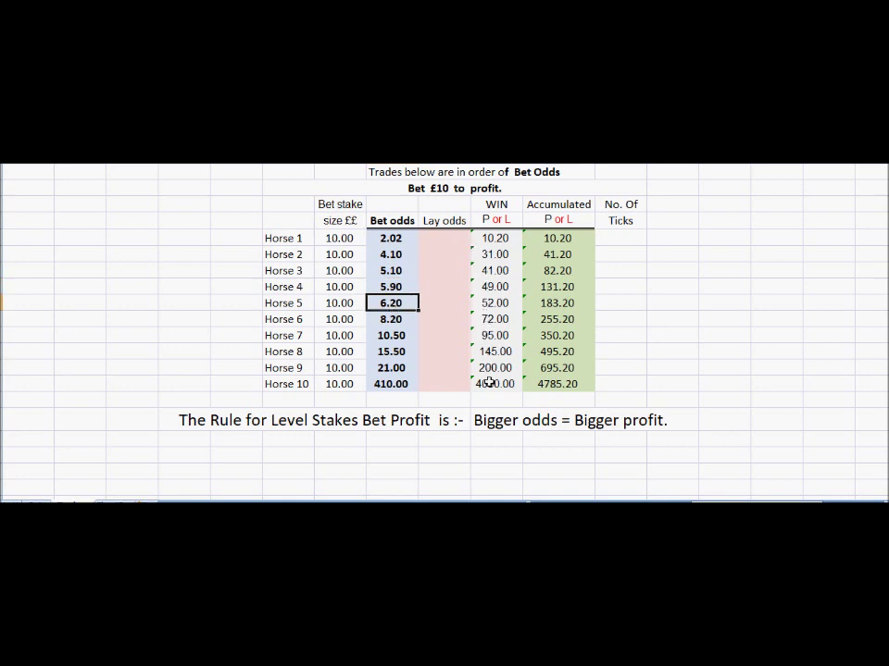
left_click_drag(277, 441, 549, 434)
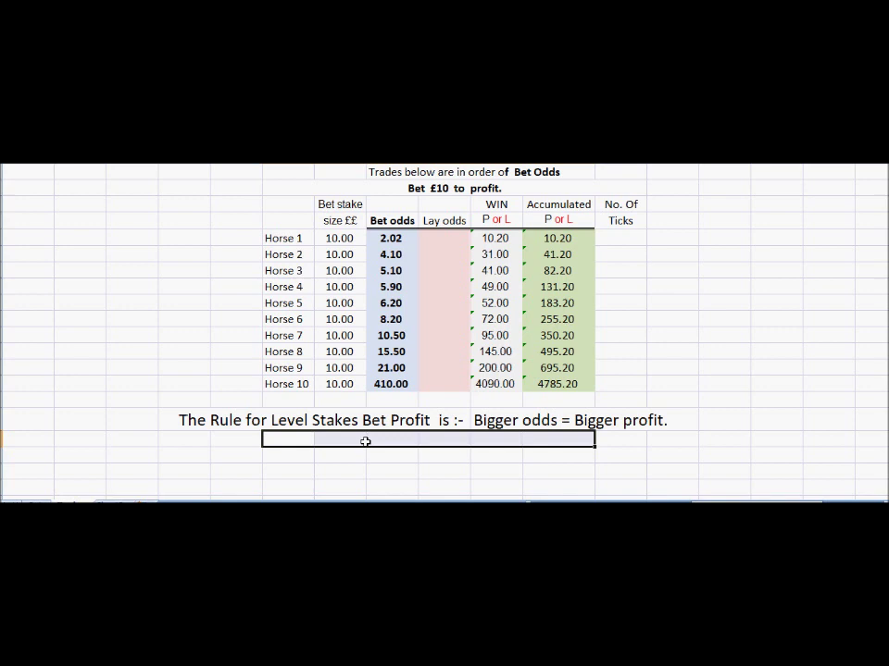
Bring up the bet-and-lay table of 1 tick trades and compare its equalized profits with the bet odds
left_click_drag(741, 507, 732, 507)
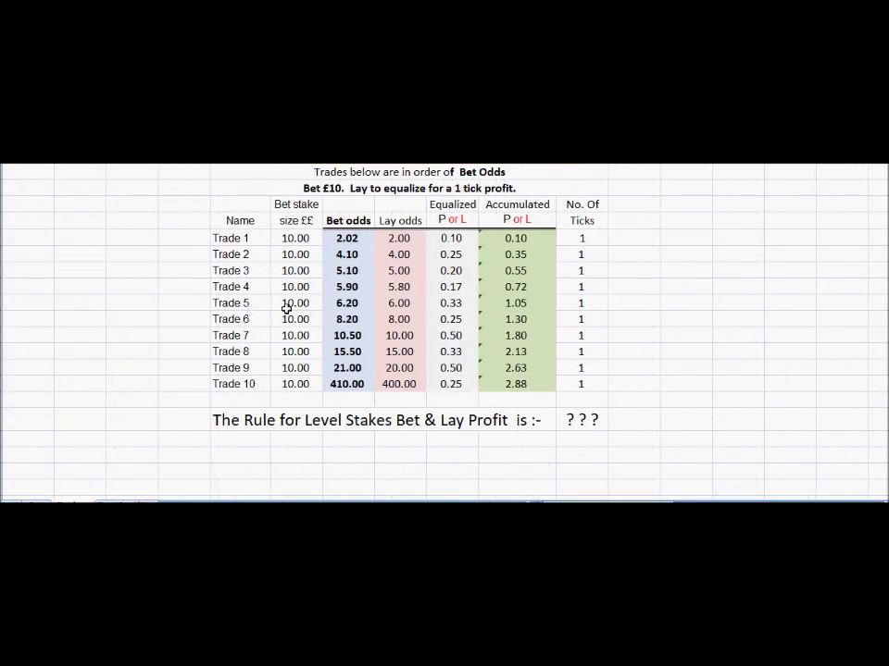
left_click(395, 238)
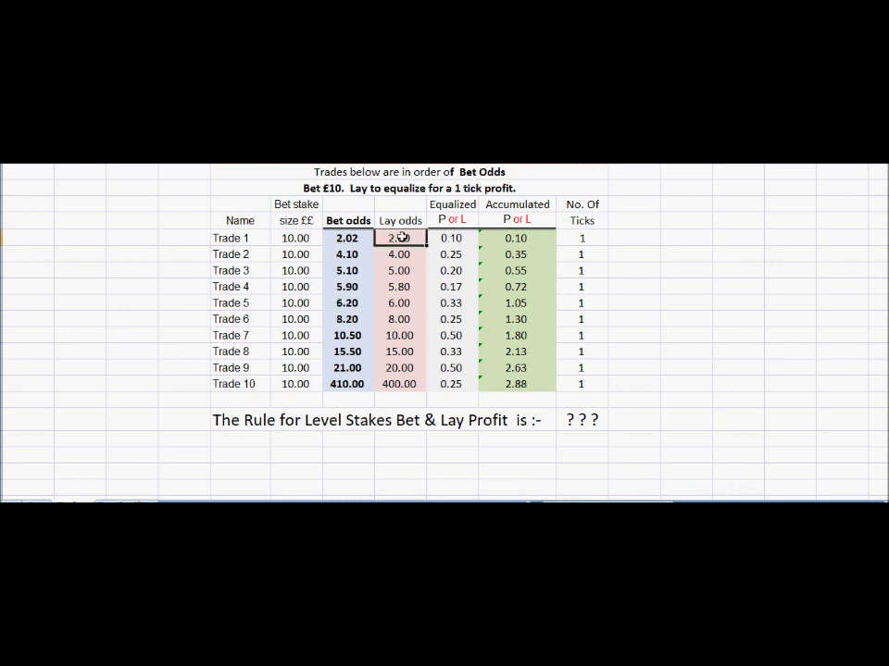
left_click_drag(462, 238, 455, 396)
left_click(455, 398)
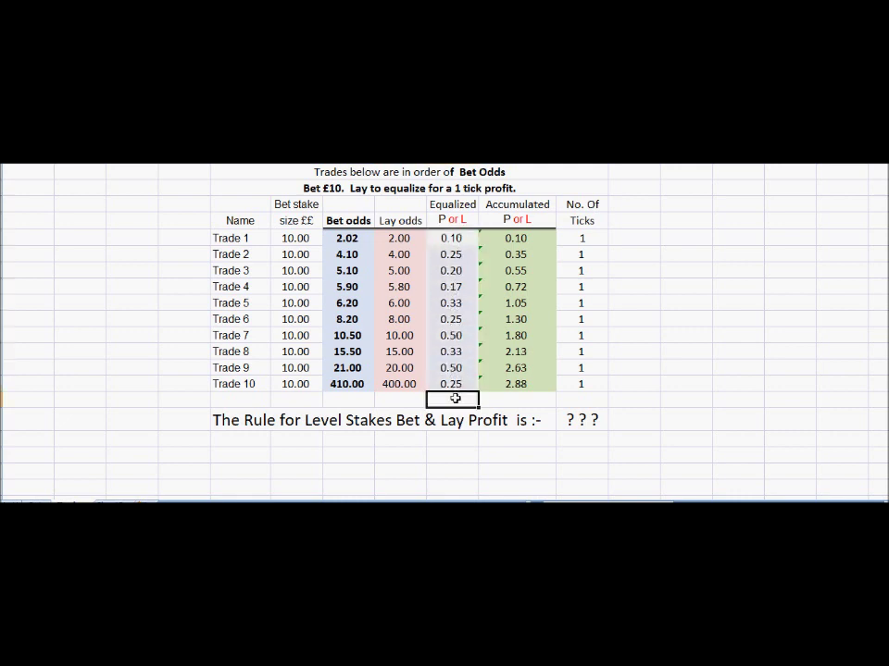
left_click(455, 254)
left_click(453, 320)
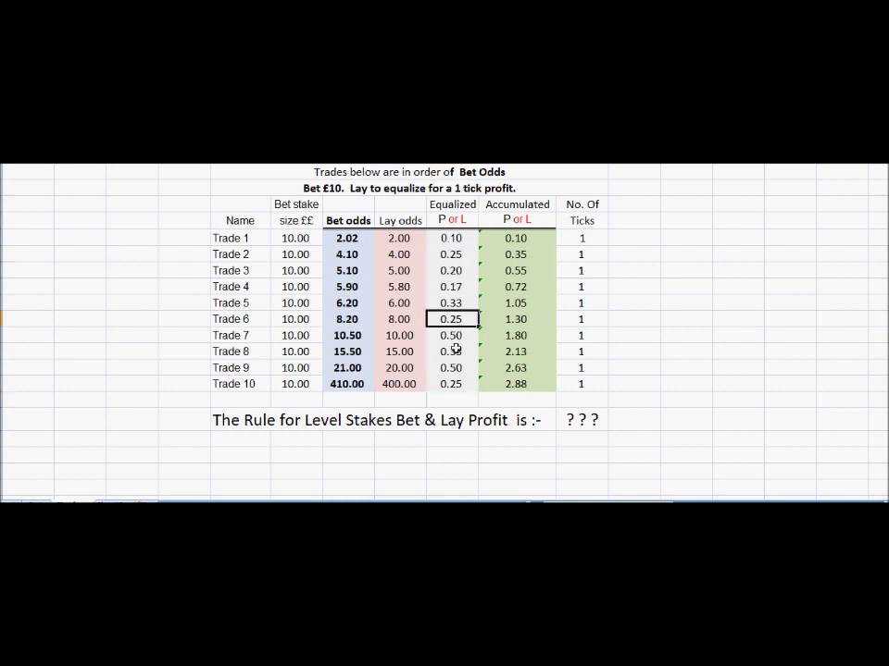
left_click(450, 383)
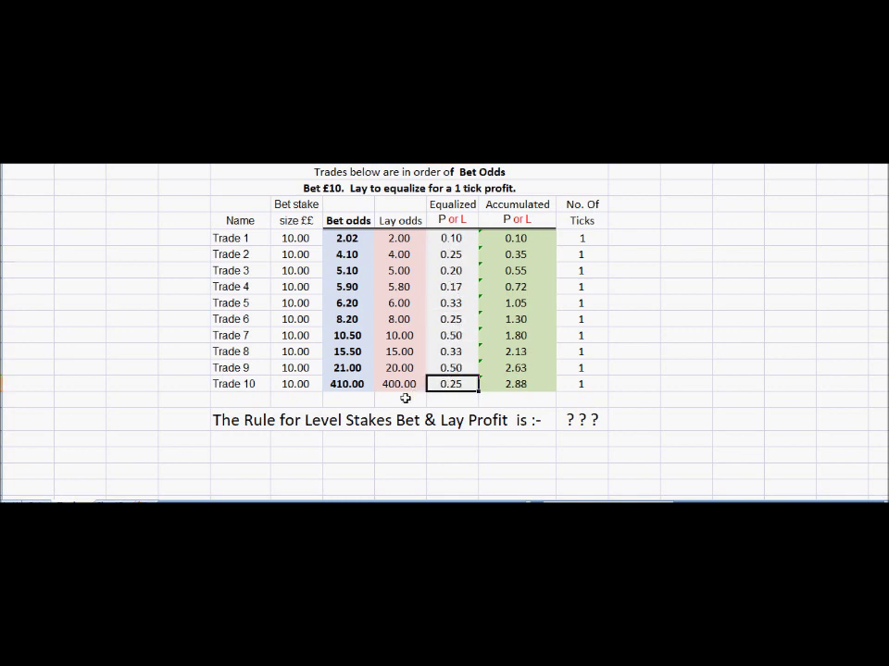
left_click(360, 383)
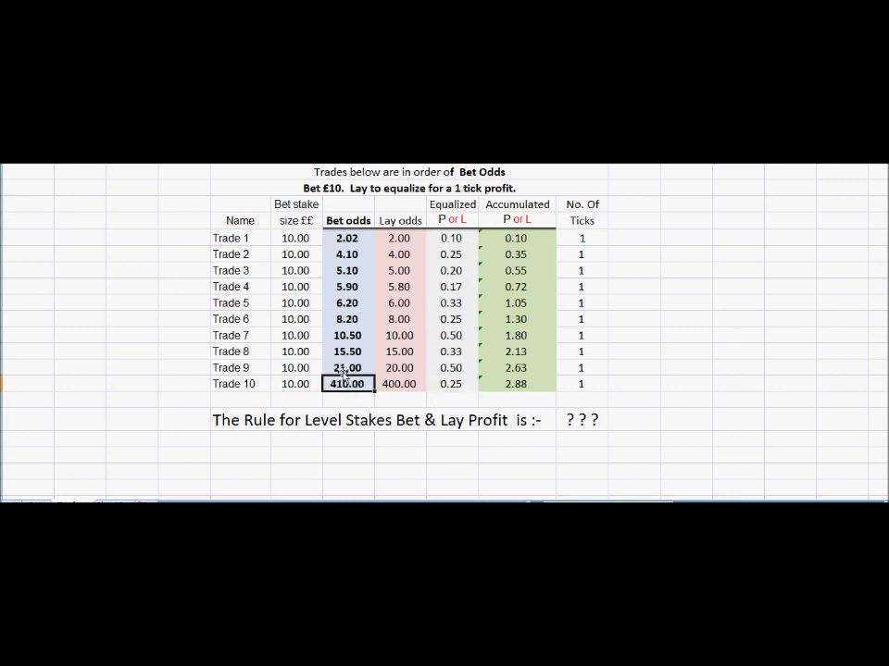
left_click(347, 254)
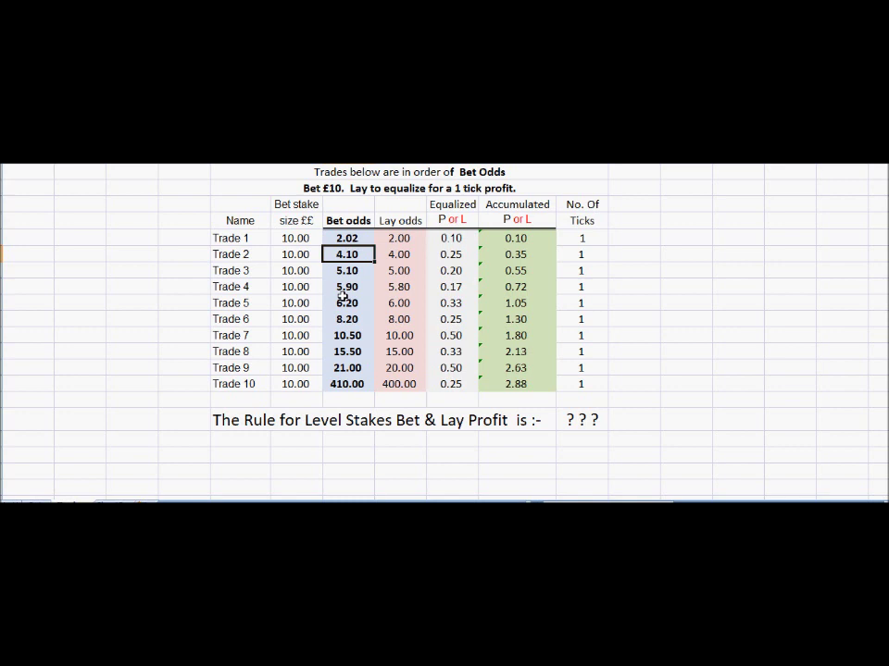
Compare the equalized profits of Trades 2, 6 and 10 in the 1 tick trades table
left_click(452, 254)
left_click(449, 384)
left_click(457, 399)
left_click(453, 253)
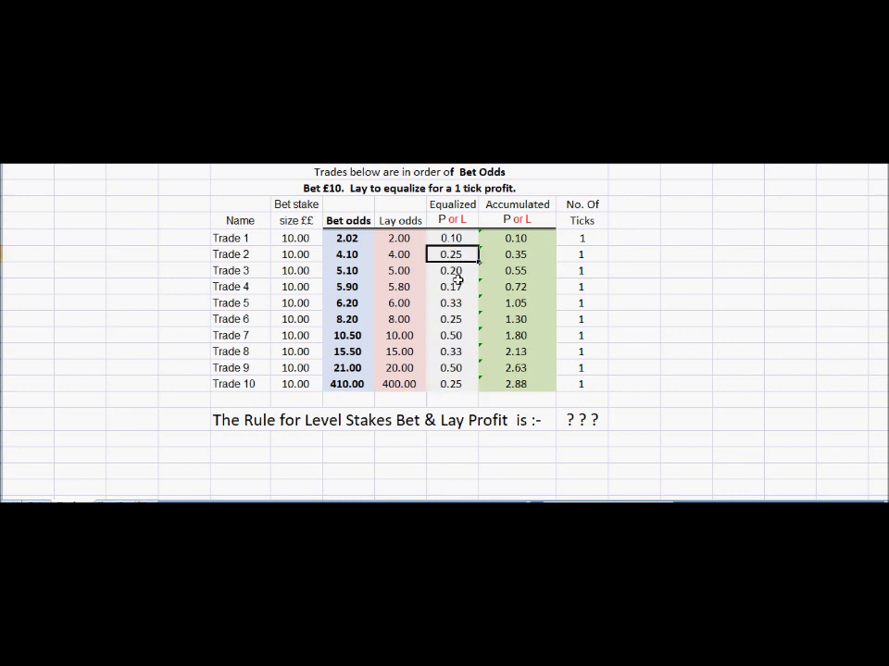
left_click(456, 320)
left_click(452, 384)
left_click(454, 399)
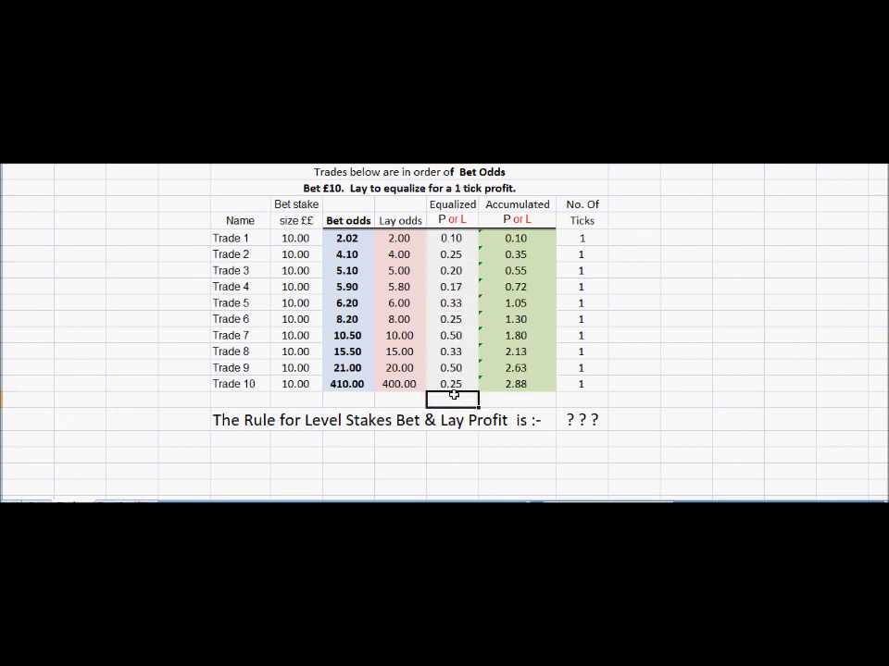
Review the whole Equalized column for Trades 1 to 10 against the level-stakes bet and lay profit rule line
left_click_drag(455, 240, 455, 383)
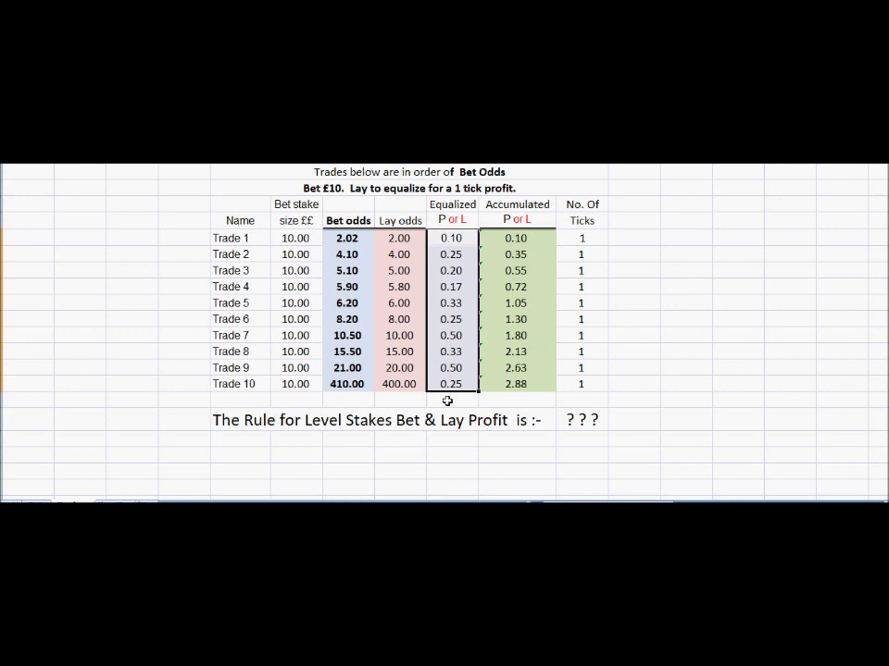
left_click(447, 401)
left_click_drag(301, 439, 442, 437)
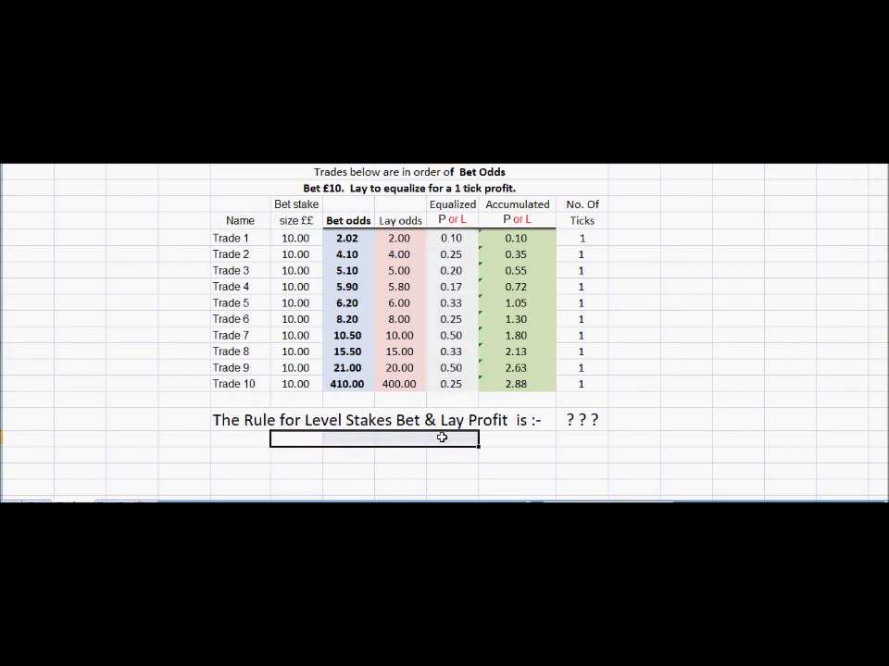
left_click_drag(442, 437, 483, 440)
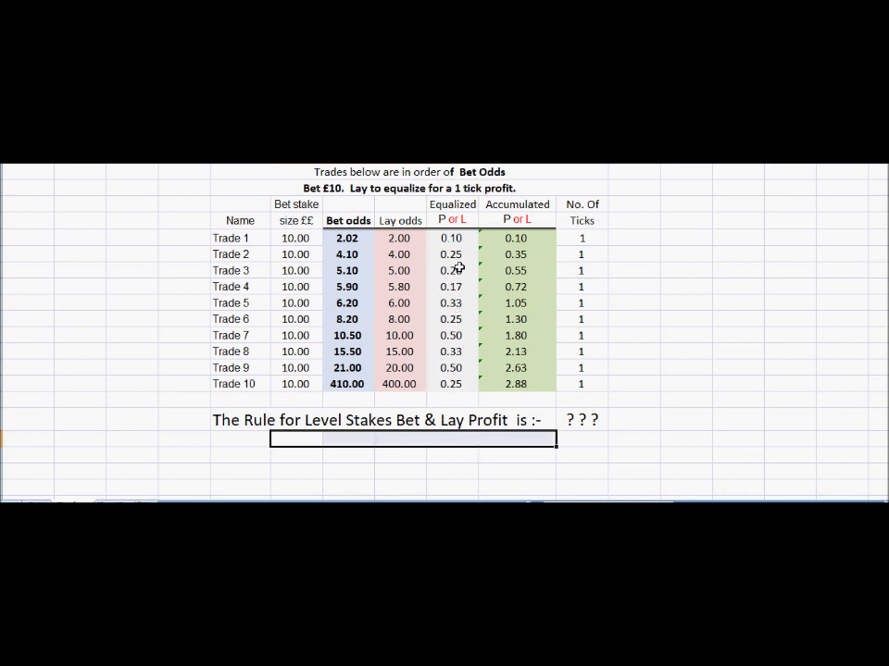
left_click_drag(452, 238, 454, 385)
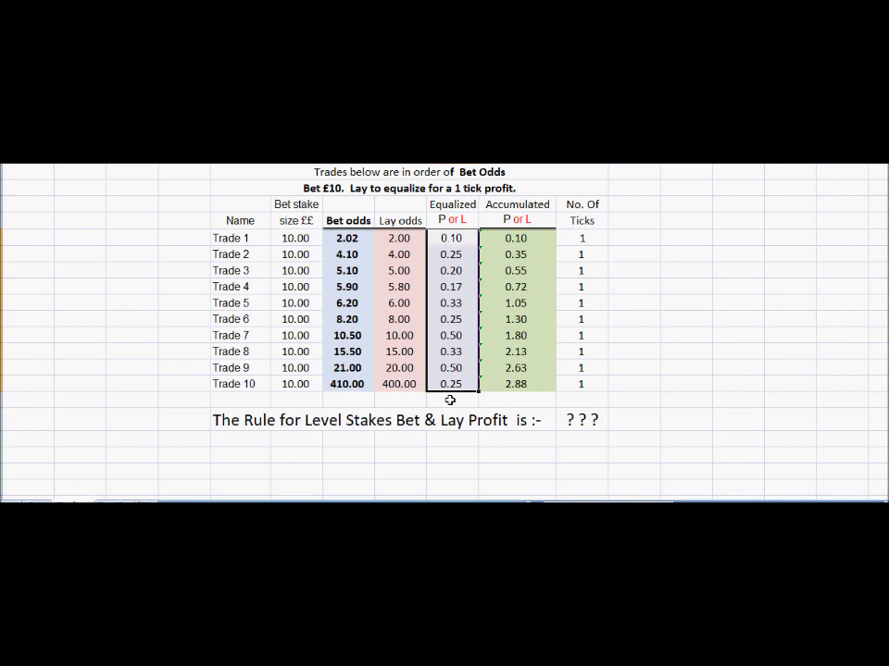
left_click(400, 435)
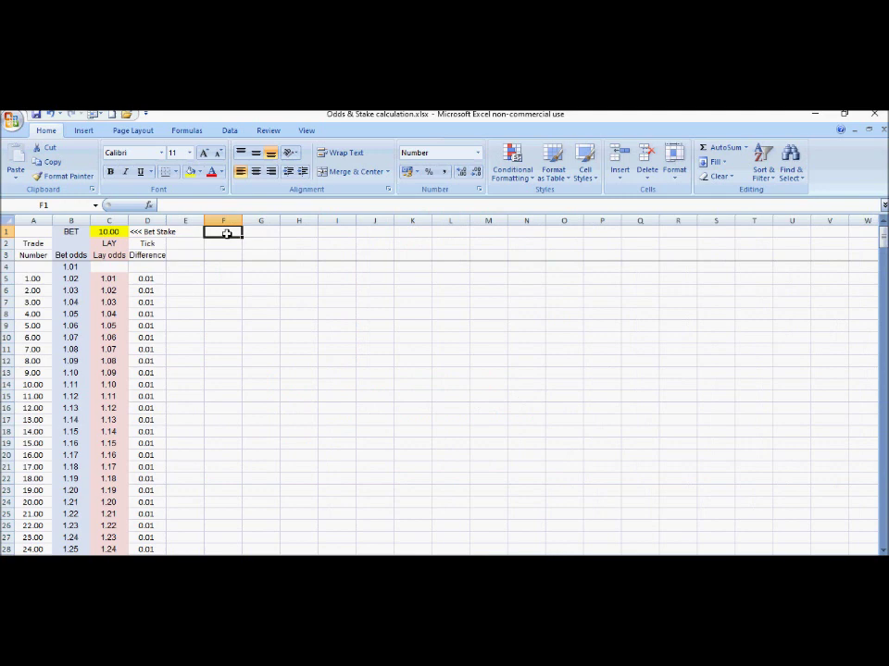
Examine the bet odds and lay odds columns and the tick difference formula for trade 1 in the Odds & Stake calculation workbook
left_click(76, 220)
left_click_drag(77, 219, 96, 219)
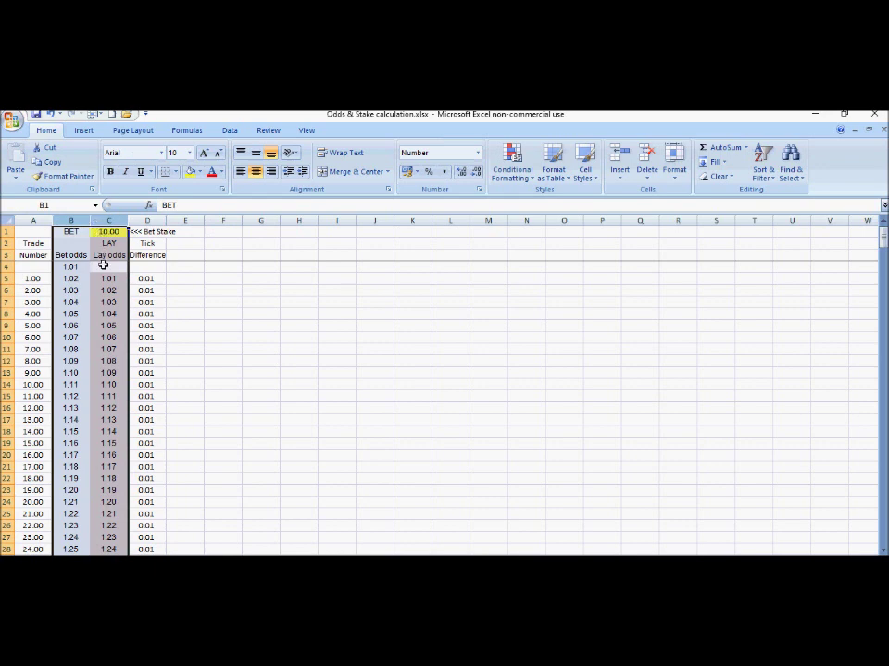
left_click(103, 266)
left_click(103, 278)
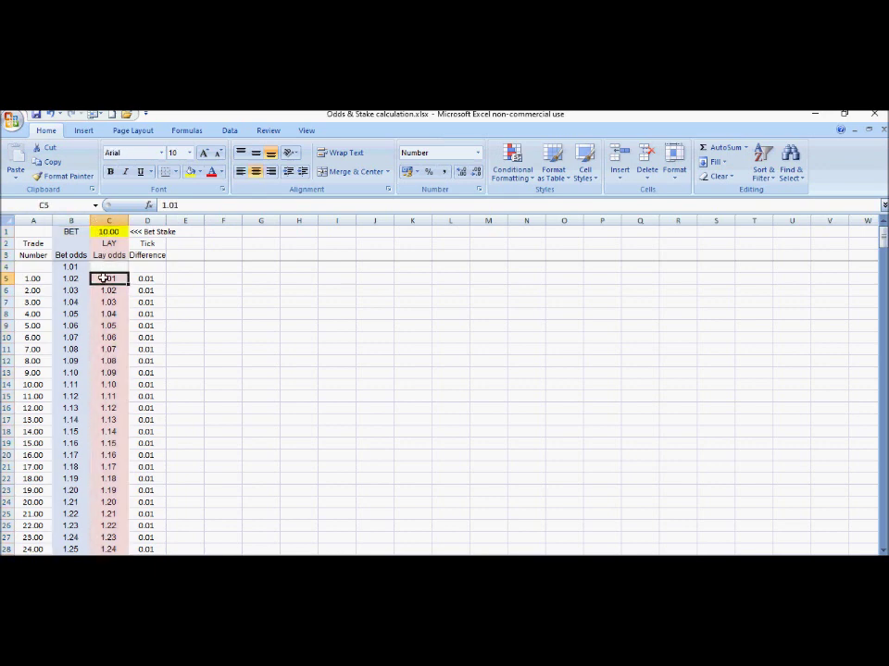
left_click(77, 278)
left_click(101, 276)
left_click(178, 280)
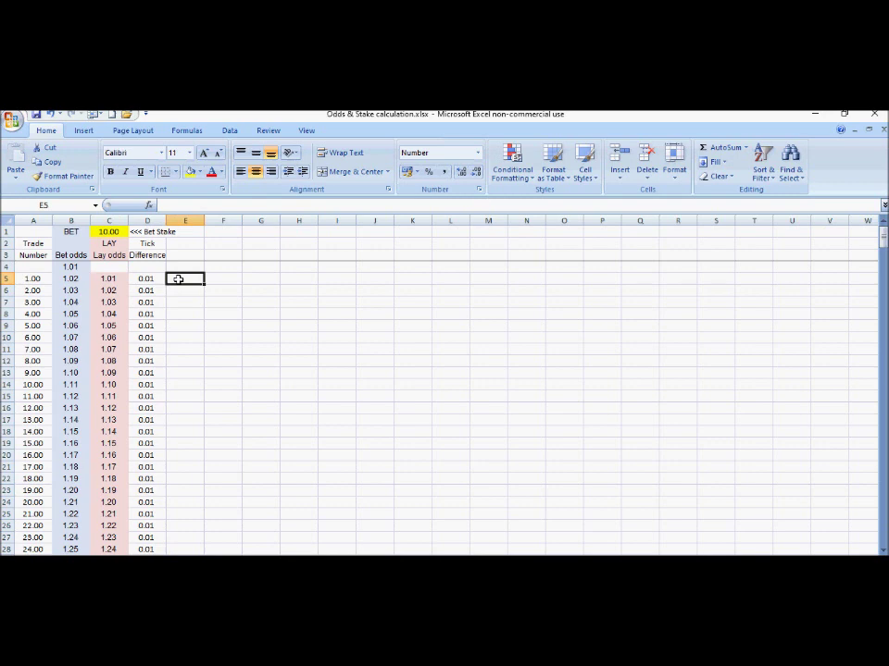
left_click_drag(69, 279, 98, 278)
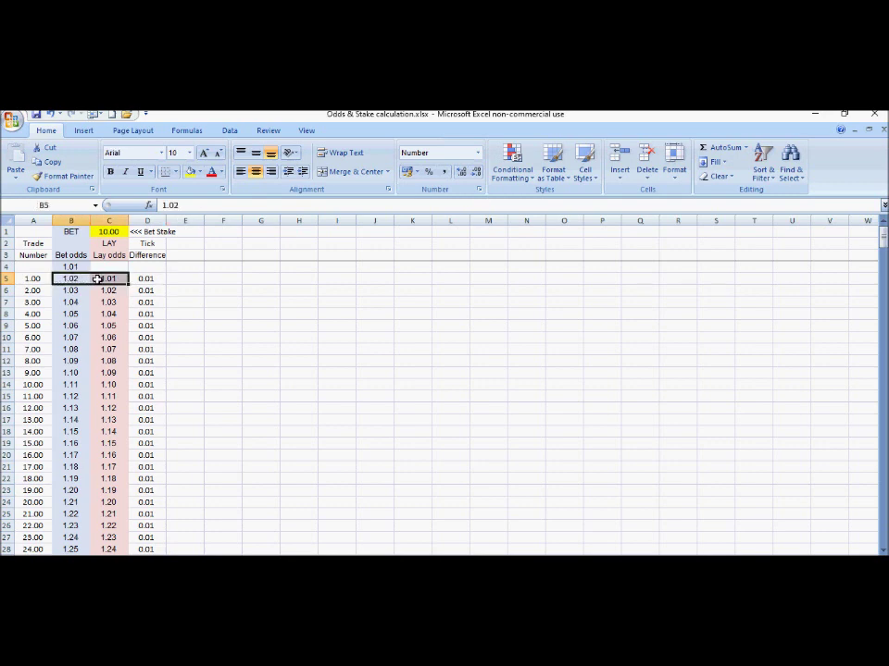
left_click(150, 281)
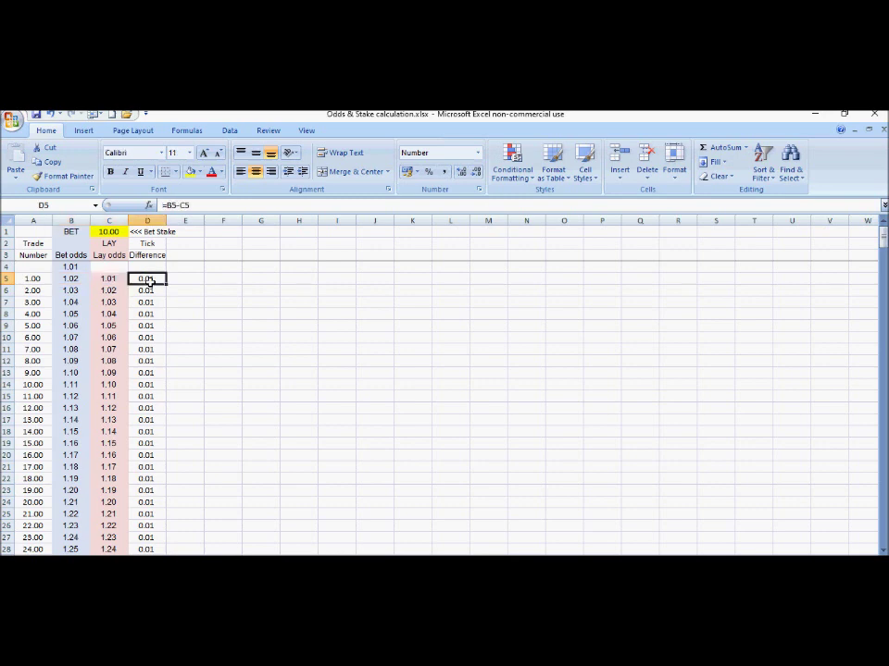
left_click(100, 278)
left_click(72, 279)
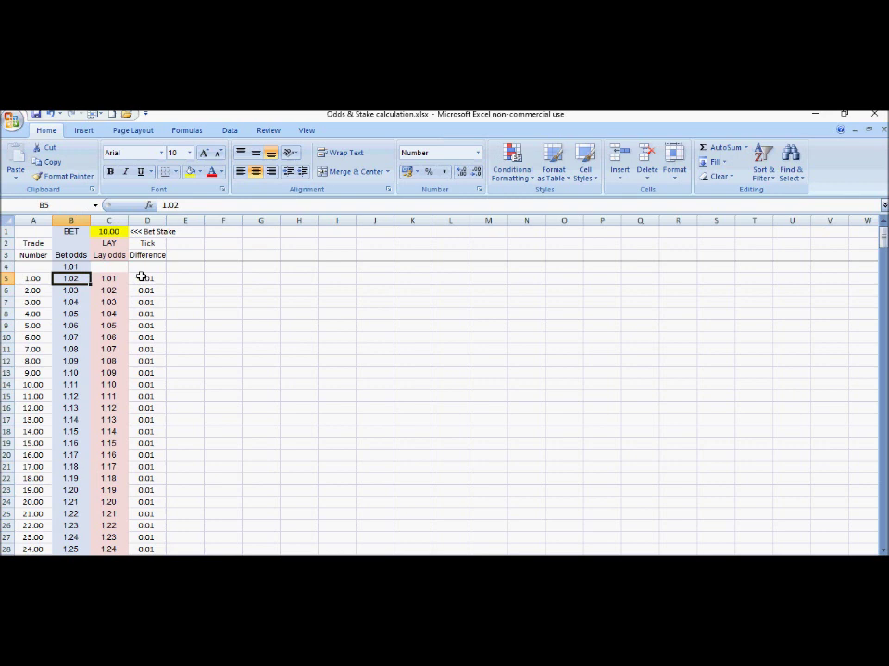
left_click(141, 277)
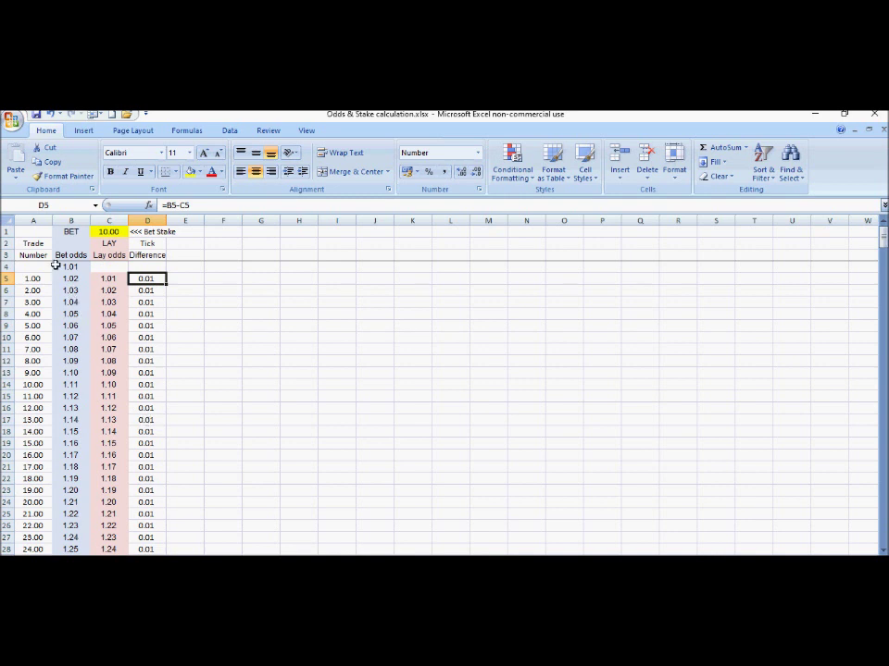
Examine the trade numbers and follow the odds list down past the highlighted bet odds of 2.00
left_click(34, 221)
left_click_drag(32, 278, 31, 337)
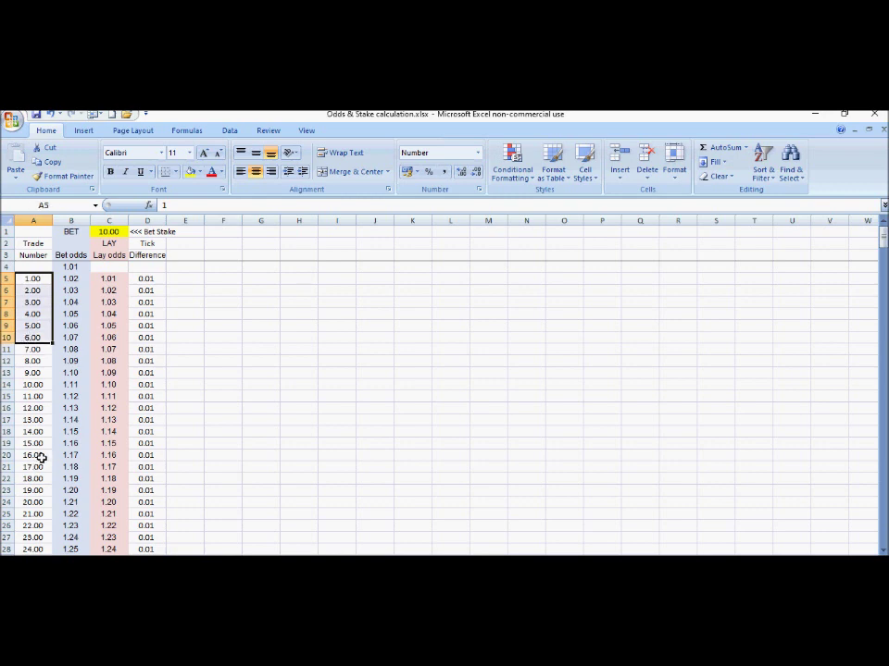
left_click(189, 323)
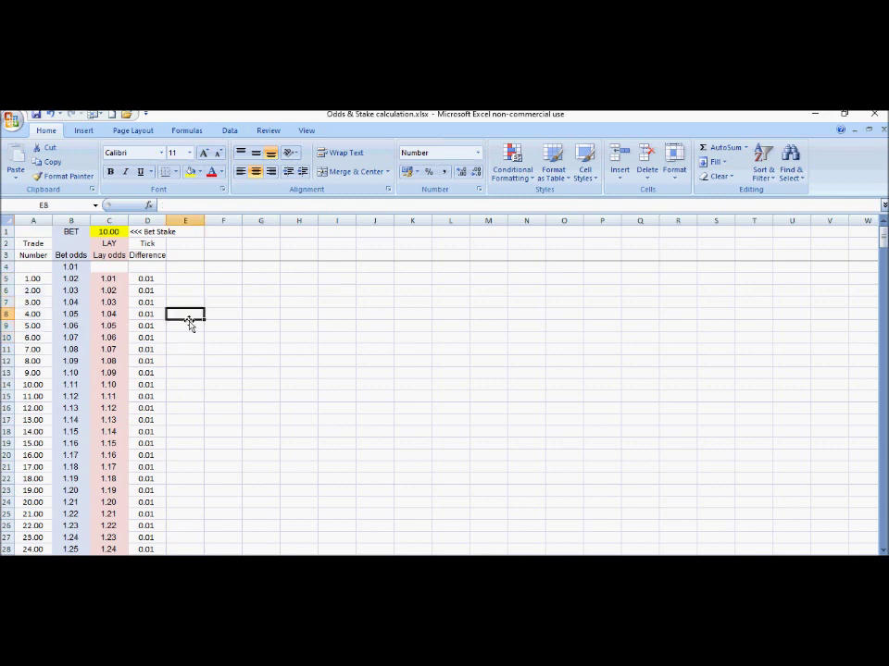
key("Down")
key("Down")
key("Down")
key("Down")
key("Down")
key("Down")
key("Down")
key("Down")
key("Down")
key("Down")
key("Down")
key("Down")
key("Down")
key("Down")
key("Down")
key("Down")
key("Down")
key("Down")
key("Down")
key("Down")
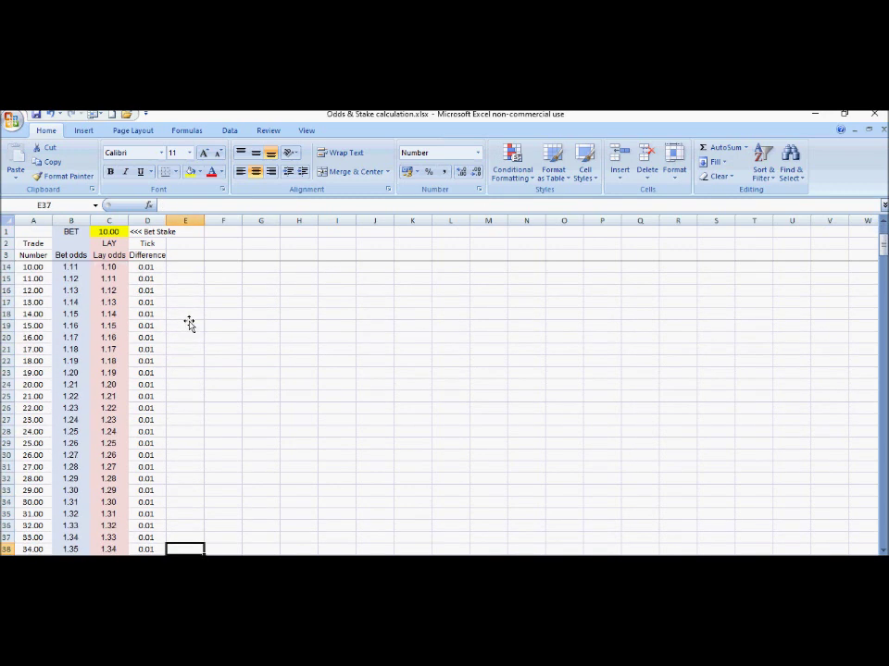
key("Down")
key("Down")
key("Down")
key("Down")
key("Down")
key("Down")
key("Down")
key("Down")
key("Down")
key("Down")
key("Down")
key("Down")
key("Down")
key("Down")
key("Down")
key("Down")
key("Down")
key("Down")
key("Down")
key("Down")
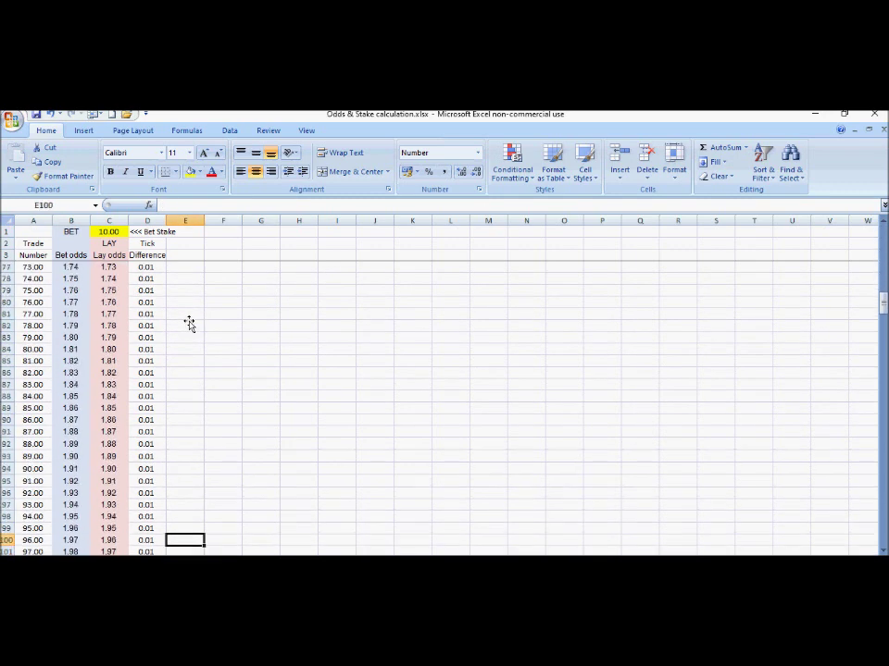
key("Down")
key("Down")
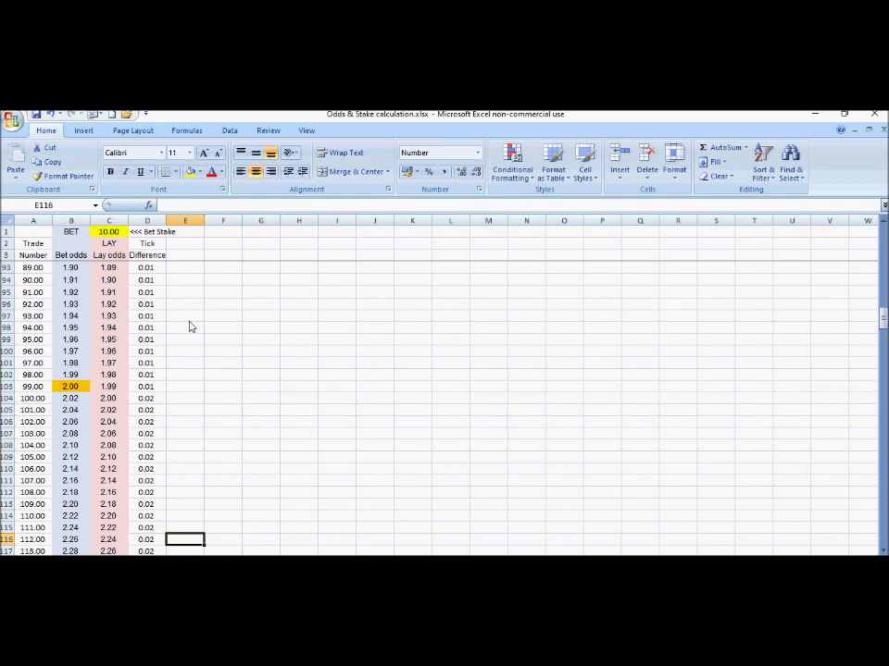
Check the tick difference on either side of bet odds 2.00 and follow the column past the highlighted 3.00
left_click(148, 387)
left_click(150, 400)
key("Down")
key("Down")
key("Down")
key("Down")
key("Down")
key("Down")
key("Down")
key("Down")
key("Down")
key("Down")
key("Down")
key("Down")
key("Down")
key("Down")
key("Down")
key("Down")
key("Down")
key("Down")
key("Down")
key("Down")
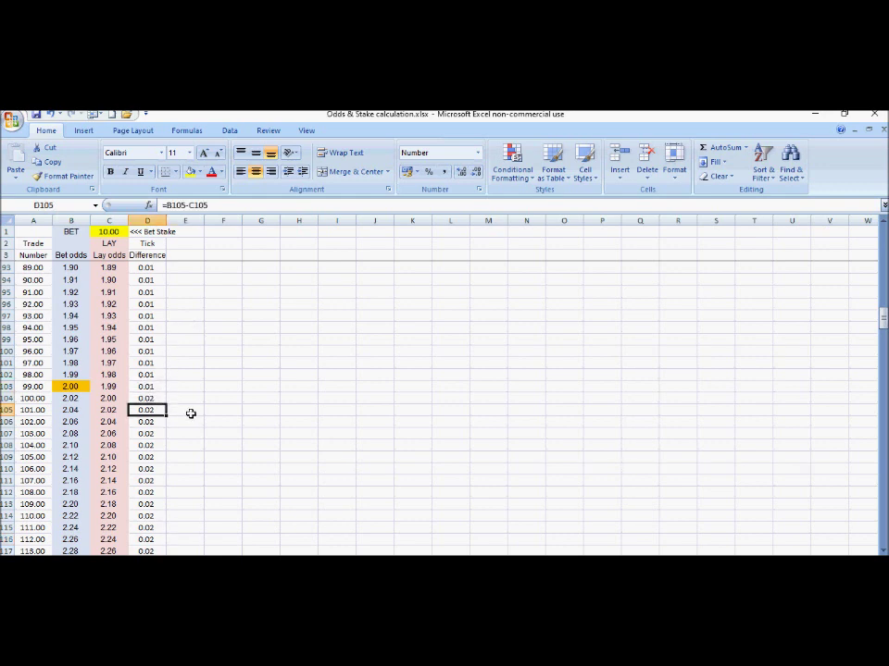
key("Down")
key("Down")
key("Down")
key("Down")
key("Down")
key("Down")
key("Down")
key("Down")
key("Down")
key("Down")
key("Down")
key("Down")
key("Down")
key("Down")
key("Down")
key("Down")
key("Down")
key("Down")
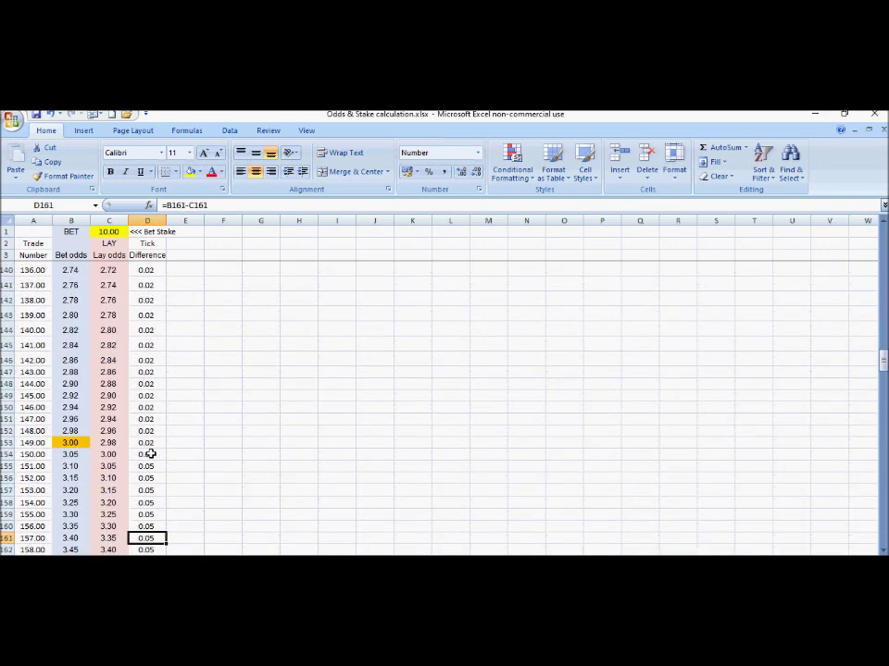
Follow the tick difference column down past the highlighted bet odds of 4.00
key("Down")
key("Down")
key("Down")
key("Down")
key("Down")
key("Down")
key("Down")
key("Down")
key("Down")
key("Down")
key("Down")
key("Down")
key("Down")
key("Down")
key("Down")
key("Down")
key("Down")
key("Down")
key("Down")
key("Down")
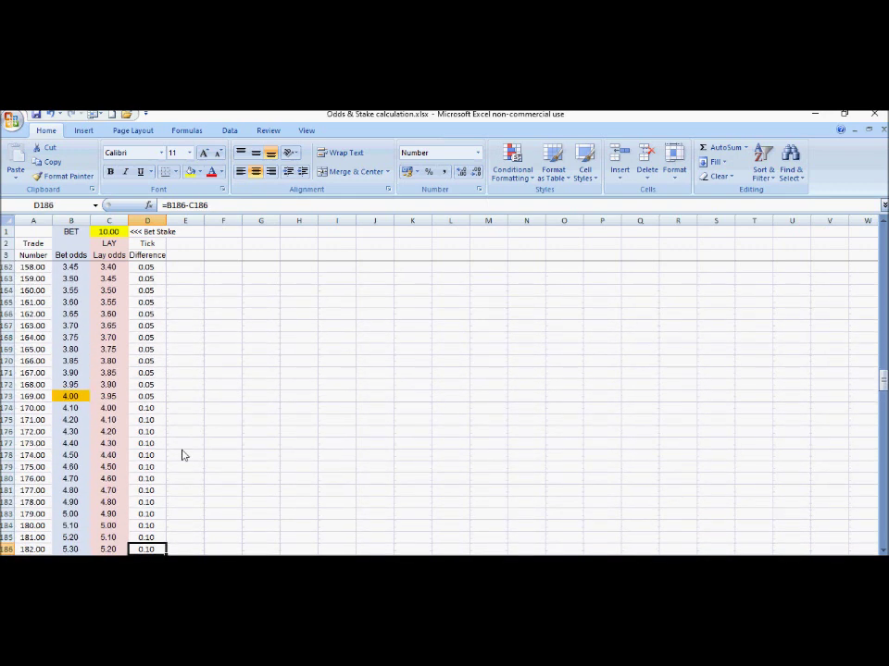
Follow the tick difference column down past the highlighted bet odds of 6.00
key("Down")
key("Down")
key("Down")
key("Down")
key("Down")
key("Down")
key("Down")
key("Down")
key("Down")
key("Down")
key("Down")
key("Down")
key("Down")
key("Down")
key("Down")
key("Down")
key("Down")
key("Down")
key("Down")
key("Down")
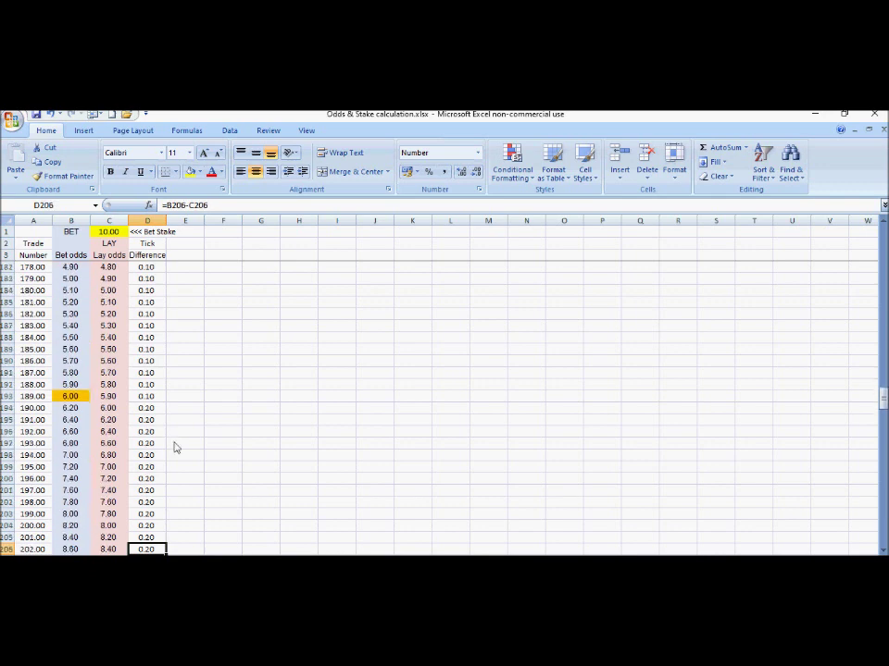
Follow the tick difference column through the higher odds to the end of the list at bet odds 1000.00
key("Down")
key("Down")
key("Down")
key("Down")
key("Down")
key("Down")
key("Down")
key("Down")
key("Down")
key("Down")
key("Down")
key("Down")
key("Down")
key("Down")
key("Down")
key("Down")
key("Down")
key("Down")
key("Down")
key("Down")
key("Down")
key("Down")
key("Down")
key("Down")
key("Down")
key("Down")
key("Down")
key("Down")
key("Down")
key("Down")
key("Down")
key("Down")
key("Down")
key("Down")
key("Down")
key("Down")
key("Down")
key("Down")
key("Down")
key("Down")
key("Down")
key("Down")
key("Down")
key("Down")
key("Down")
key("Down")
key("Down")
key("Down")
key("Down")
key("Down")
key("Down")
key("Down")
key("Down")
key("Down")
key("Down")
key("Down")
key("Down")
key("Down")
key("Down")
key("Down")
key("Down")
key("Down")
key("Down")
key("Down")
key("Down")
key("Down")
key("Down")
key("Down")
key("Down")
key("Down")
key("Down")
key("Down")
key("Down")
key("Down")
key("Down")
key("Down")
key("Down")
key("Down")
key("Down")
key("Down")
key("Down")
key("Down")
key("Down")
key("Down")
key("Down")
key("Down")
key("Down")
key("Down")
key("Down")
key("Down")
key("Down")
key("Down")
key("Down")
key("Down")
key("Down")
key("Down")
key("Down")
key("Down")
key("Down")
key("Down")
key("Down")
key("Down")
key("Down")
key("Down")
key("Down")
key("Down")
key("Down")
key("Down")
key("Down")
key("Down")
key("Down")
key("Down")
key("Down")
key("Down")
key("Down")
key("Down")
key("Down")
key("Down")
key("Down")
key("Down")
key("Down")
key("Down")
key("Up")
key("Up")
key("Up")
key("Up")
key("Up")
key("Up")
key("Up")
key("Up")
key("Up")
key("Up")
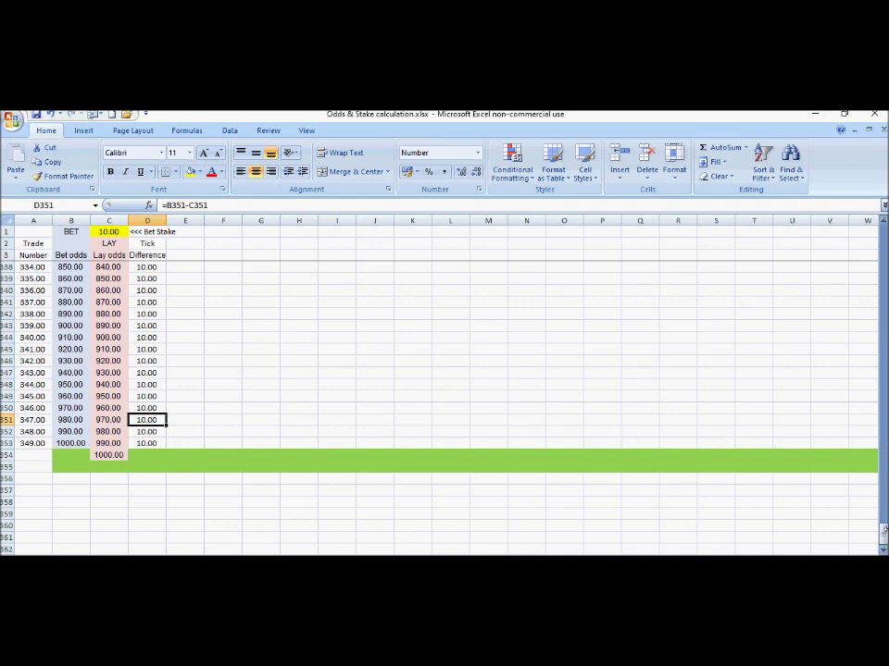
Add a Bet Pofit column in column E beside the tick differences, starting at the row for bet odds 1.01
left_click_drag(884, 537, 884, 239)
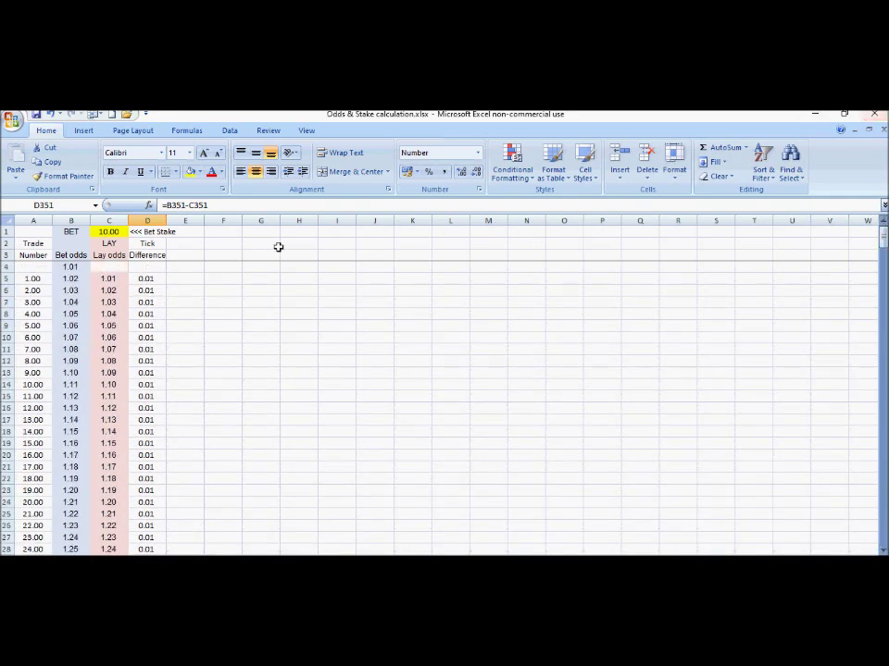
left_click(189, 280)
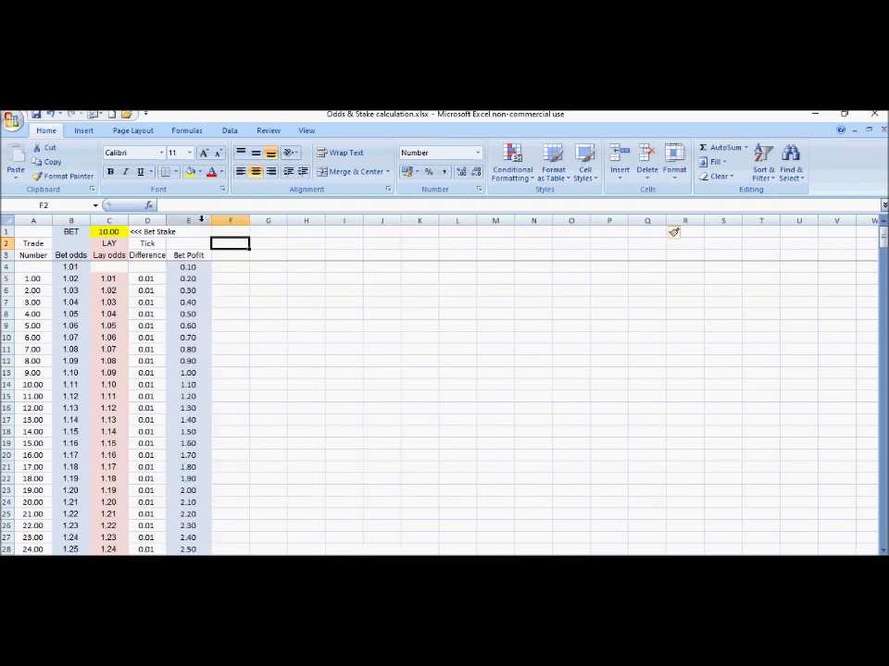
left_click(201, 219)
left_click(219, 267)
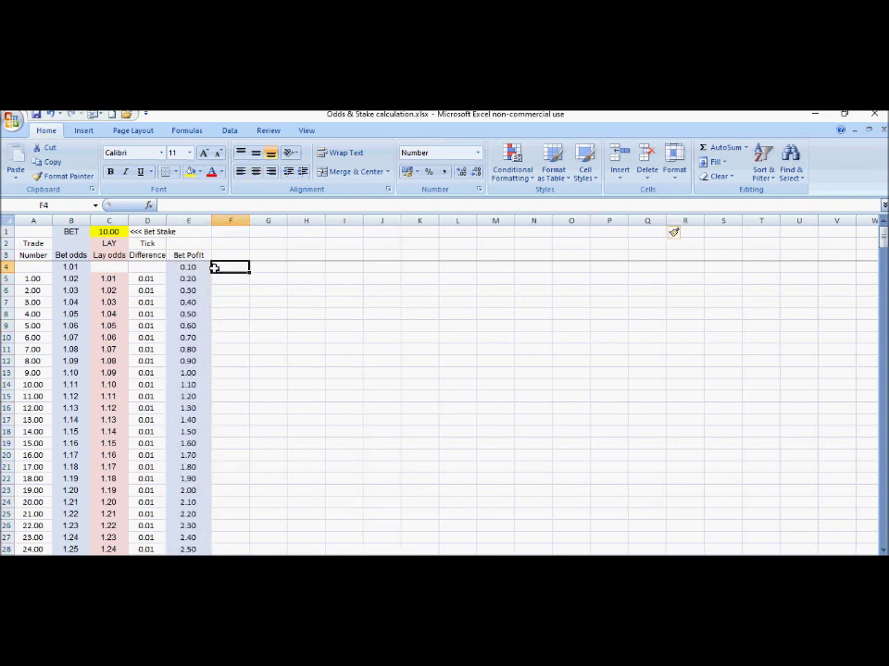
Examine the bet stake cell and the first three bet odds against their bet profits
left_click(108, 232)
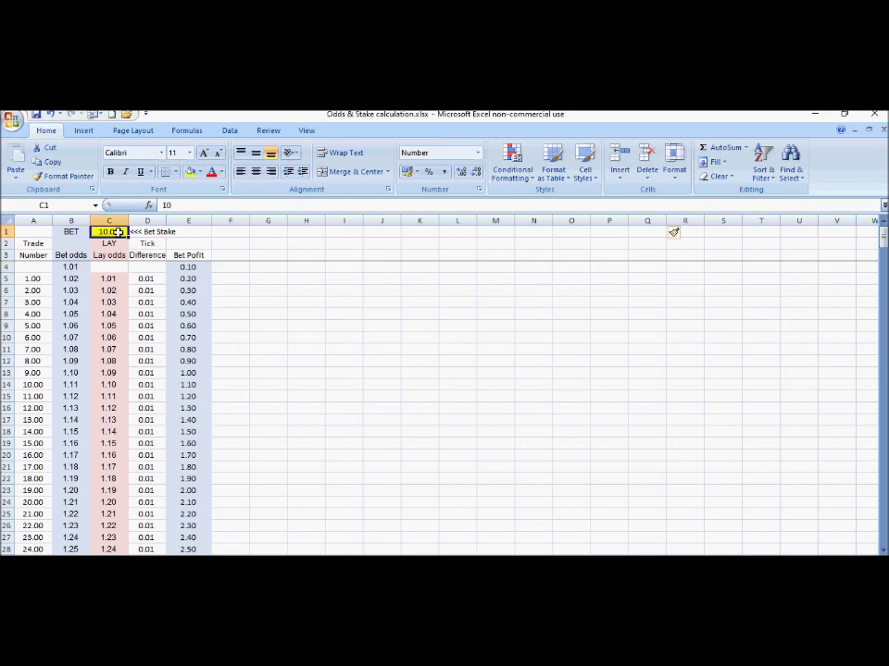
left_click(72, 267)
left_click(70, 279)
left_click(70, 290)
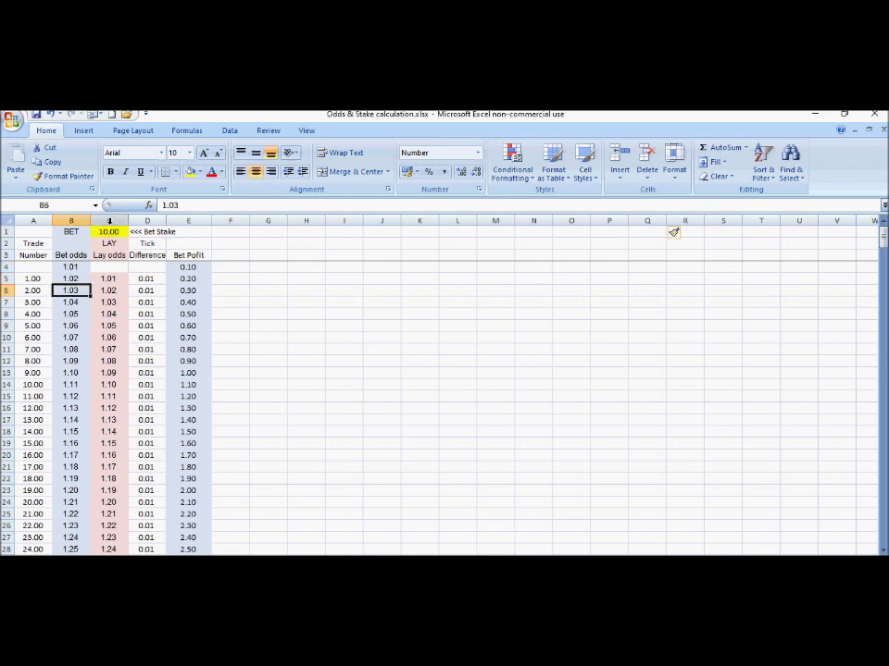
Compare the bet odds 1.01 and 1.02 with the bet profits in their rows
left_click(74, 268)
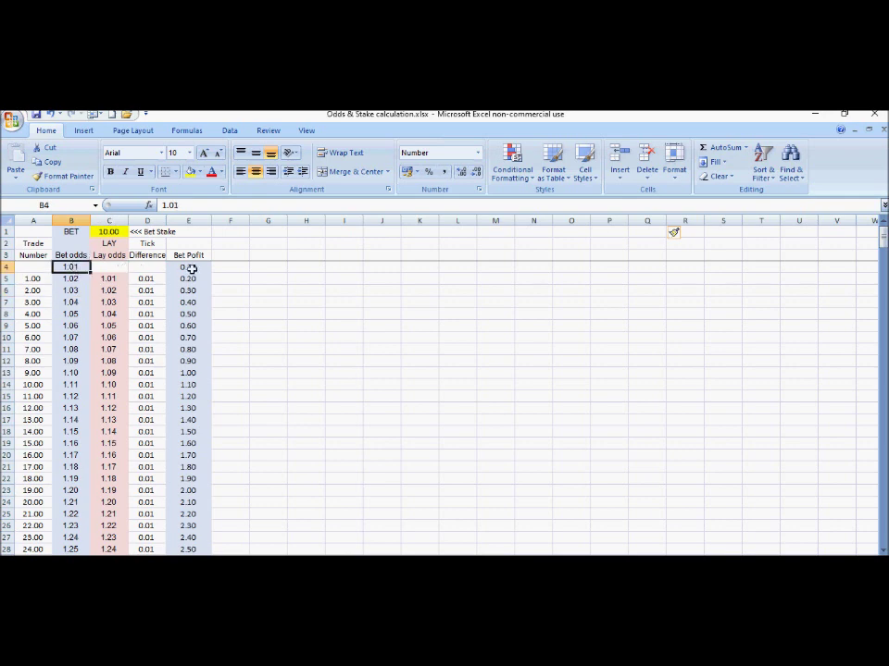
left_click(237, 268)
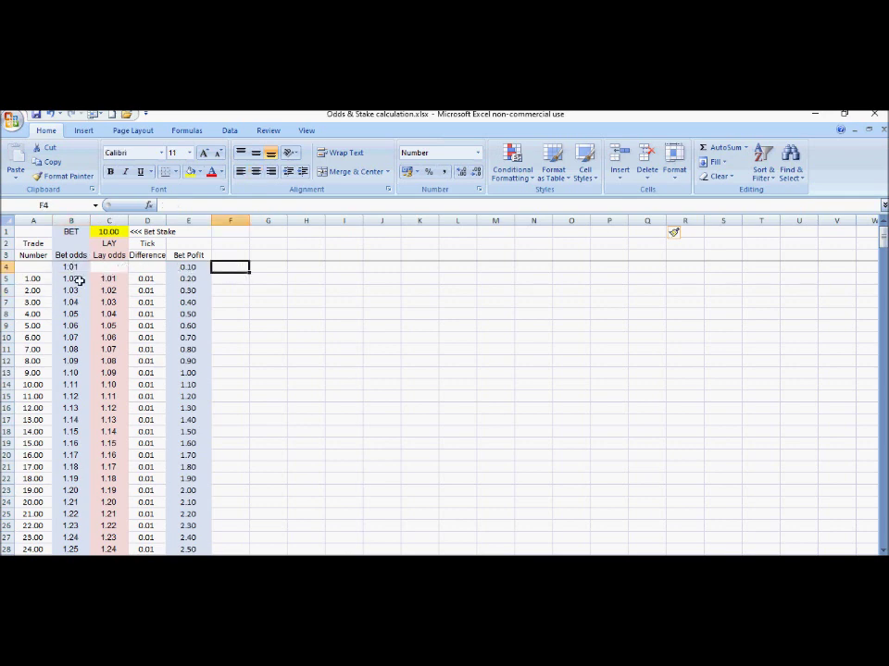
left_click(228, 280)
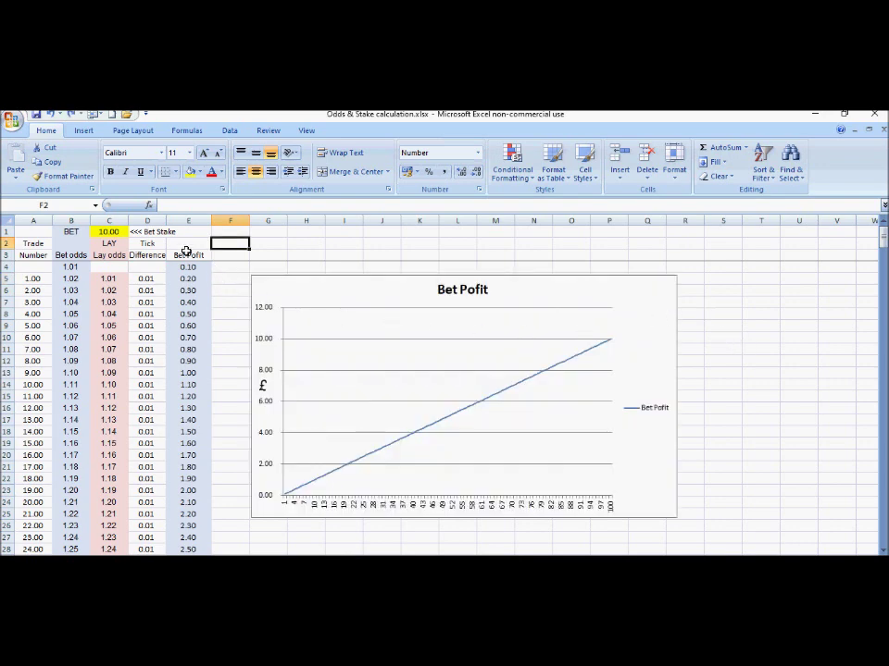
Examine the Bet Pofit line chart against the bet profit column, following its horizontal axis and its £ axis
left_click(188, 219)
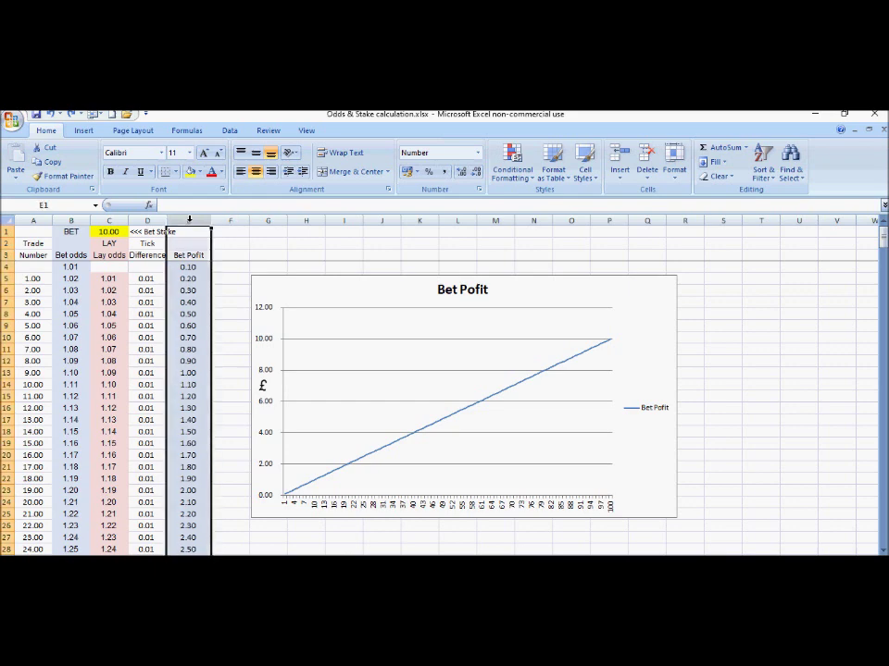
left_click_drag(314, 526, 608, 525)
left_click_drag(240, 493, 232, 317)
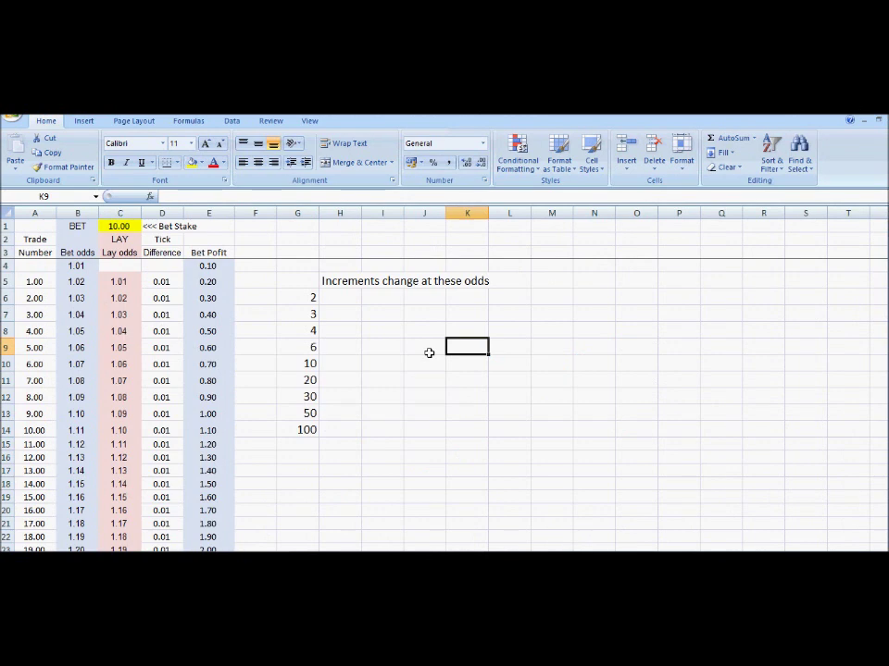
Follow the list of odds at which increments change, starting from 2 and 3
left_click(309, 298)
left_click(302, 319)
left_click_drag(300, 302, 297, 362)
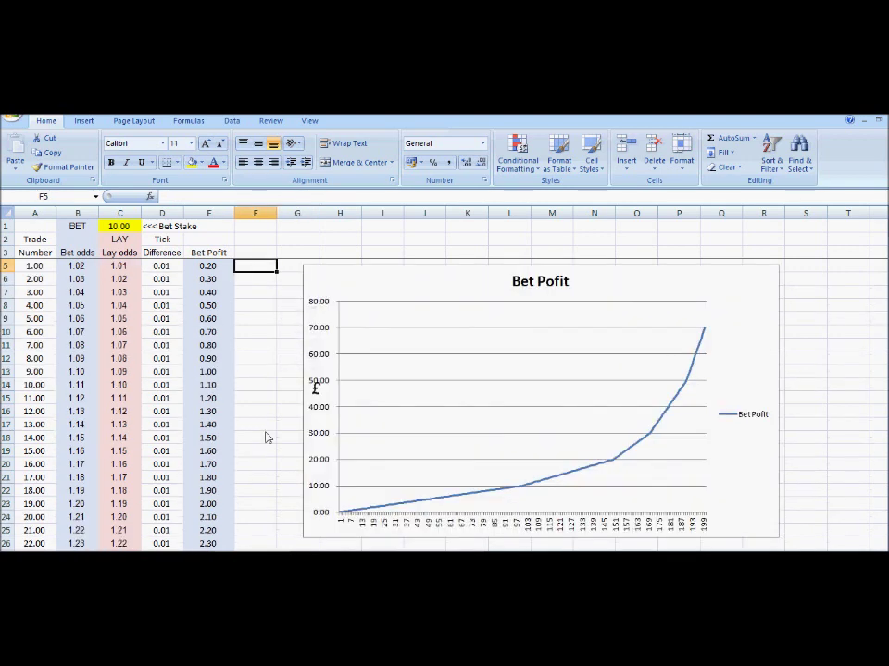
Examine the extended Bet Pofit chart, selecting its line to show the bet profit cells it plots
left_click(270, 306)
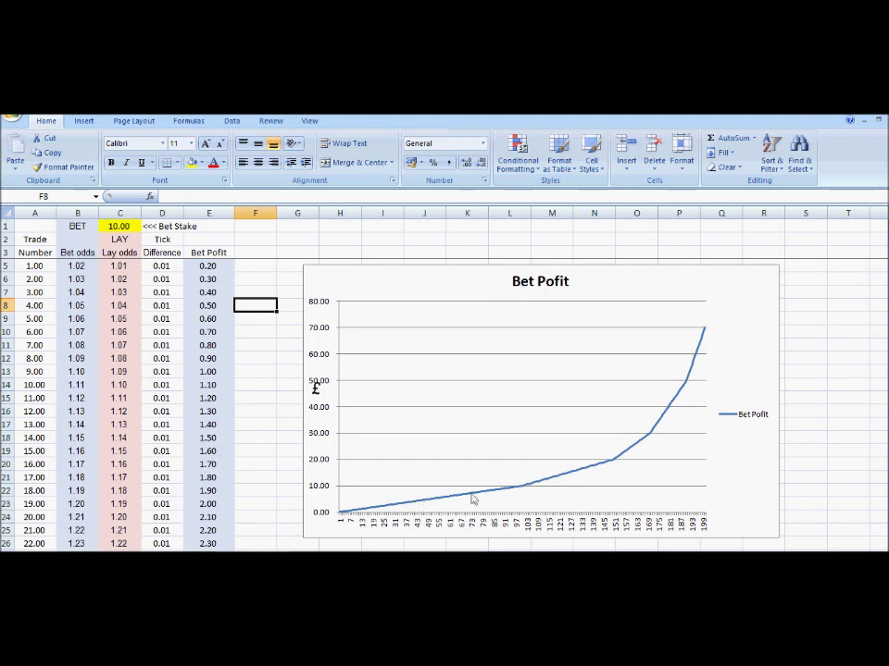
left_click(502, 493)
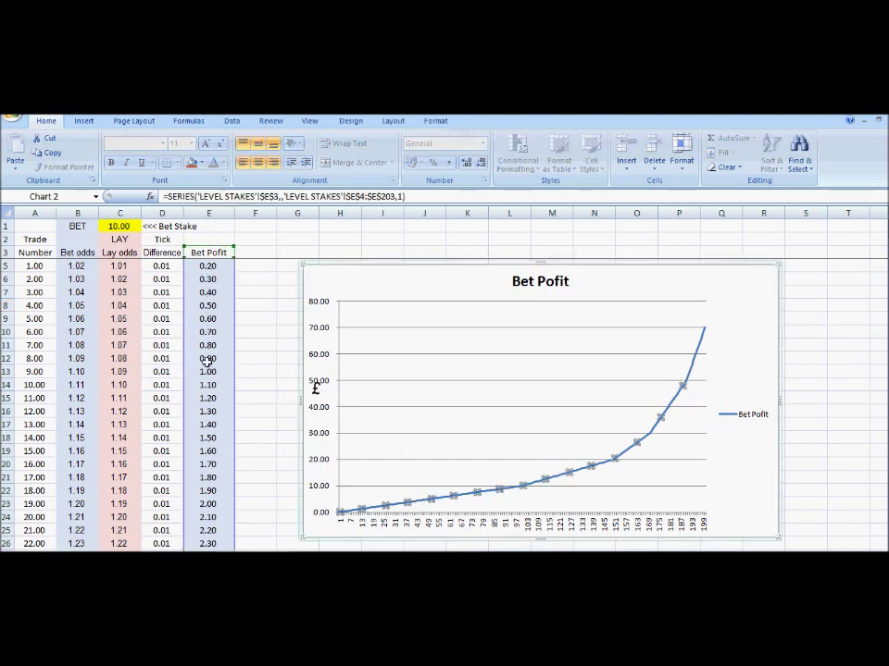
left_click(269, 427)
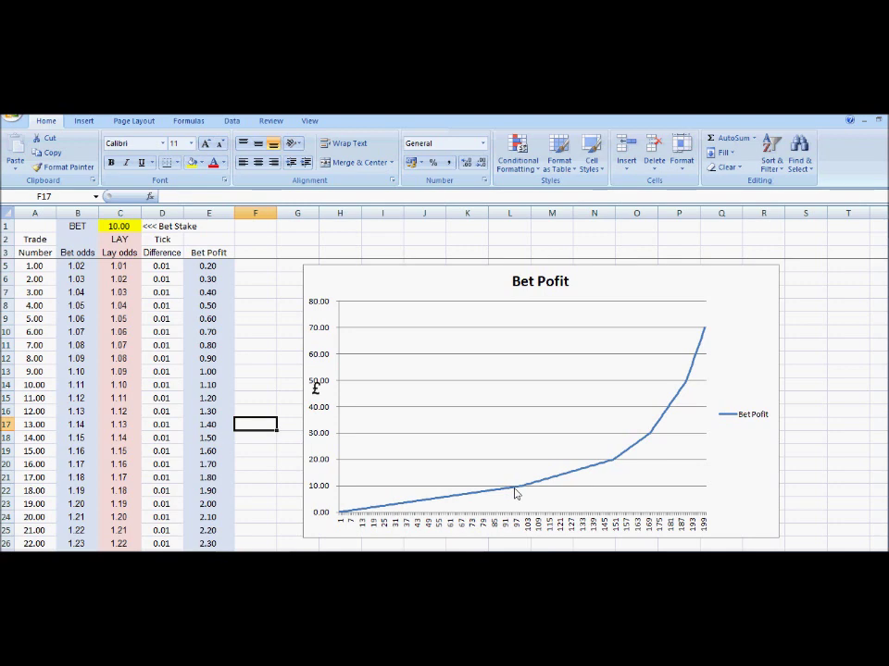
left_click(274, 335)
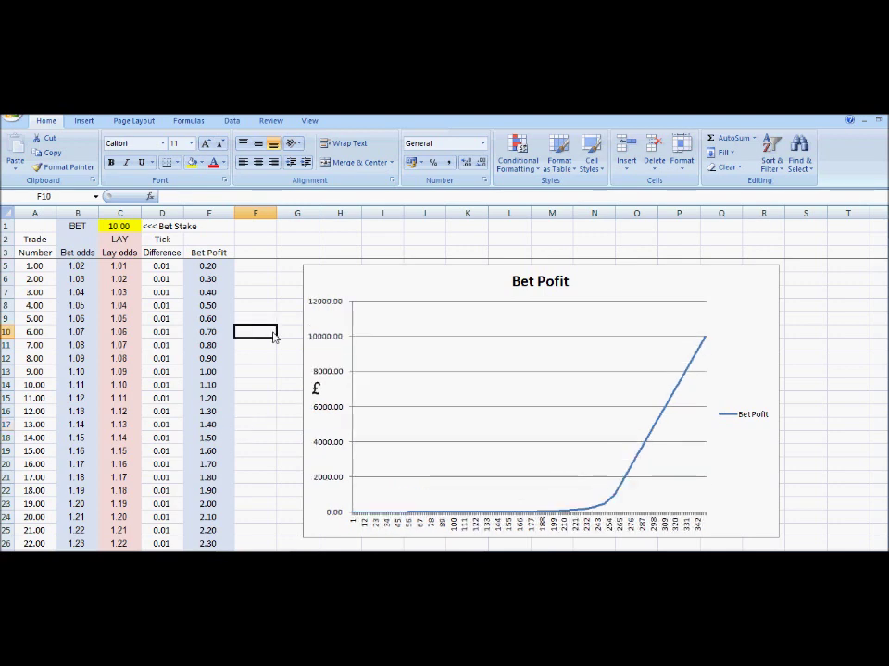